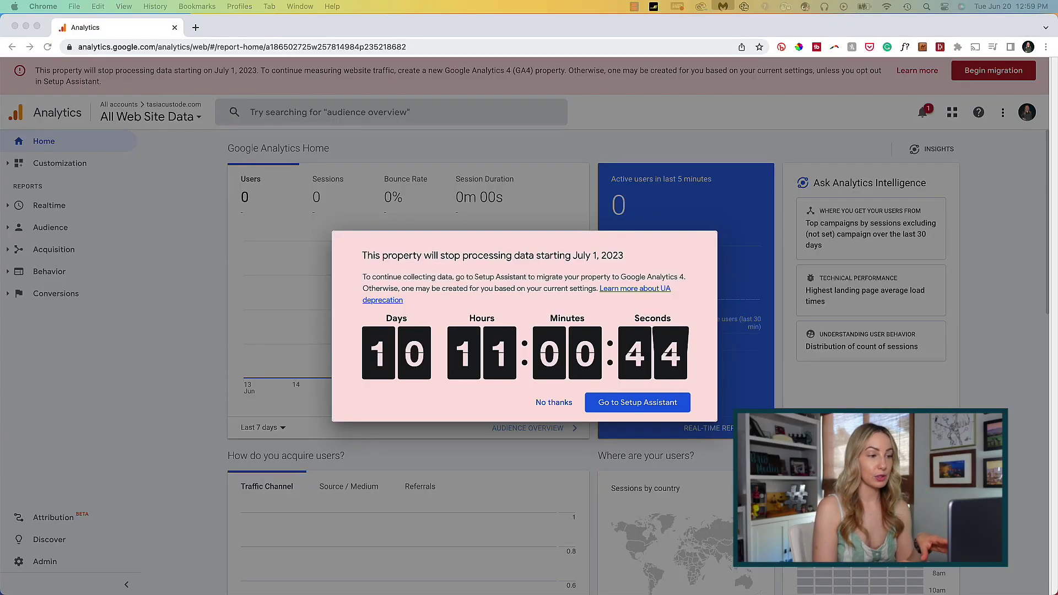
Launch the GA4 Setup Assistant from the countdown dialog for the Universal Analytics property
left_click(145, 304)
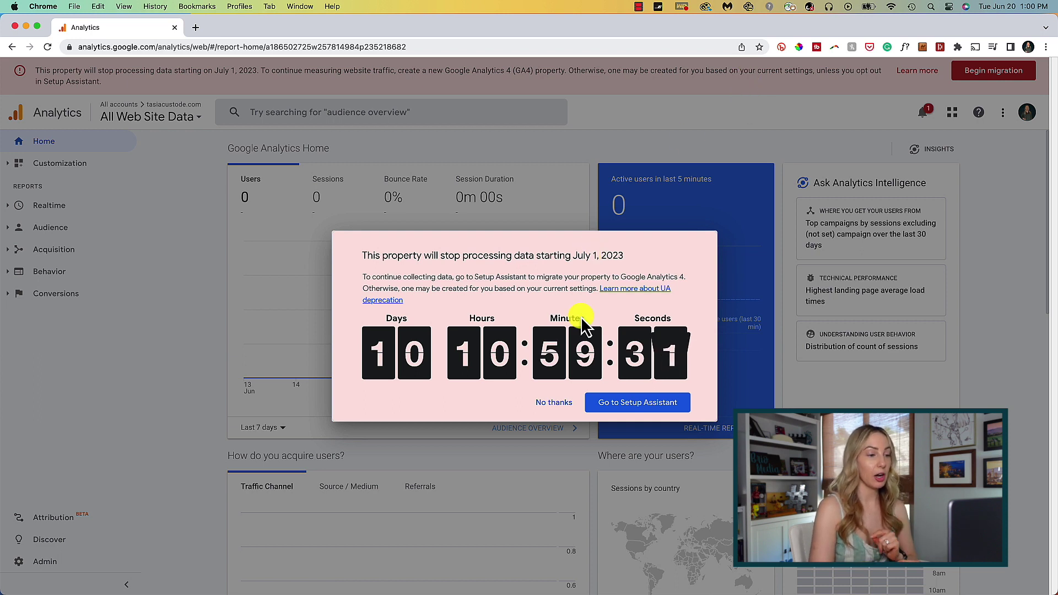
left_click(643, 404)
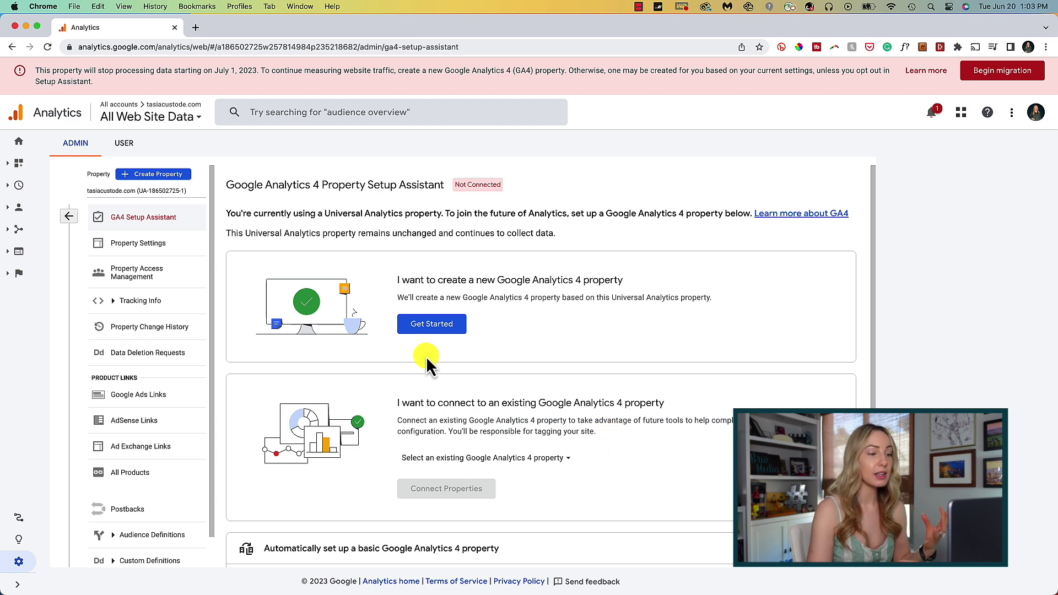
Start a new Google Analytics 4 property and create it from the current settings
left_click(433, 329)
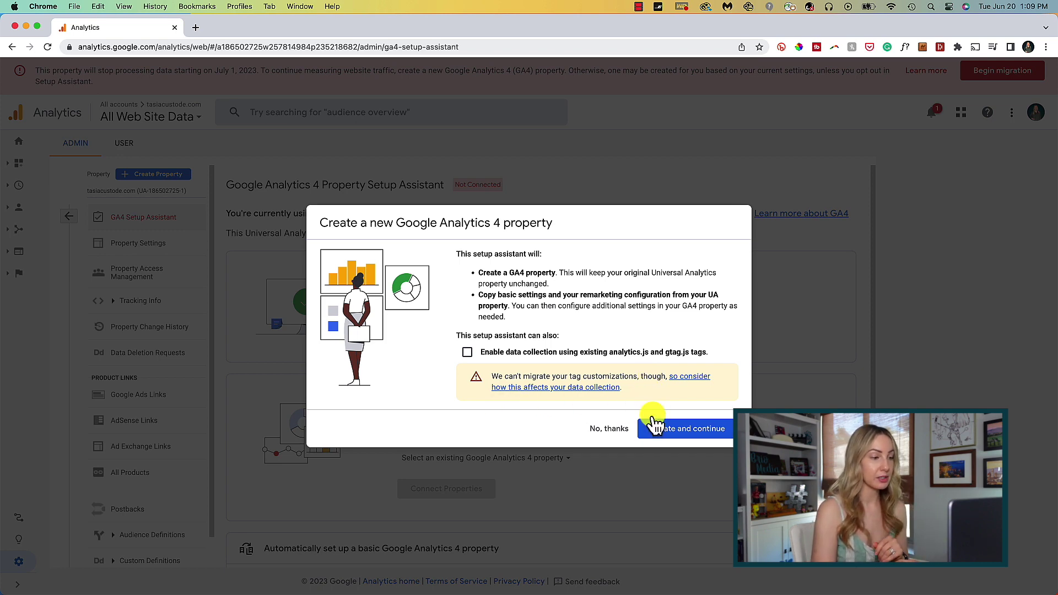
left_click(708, 433)
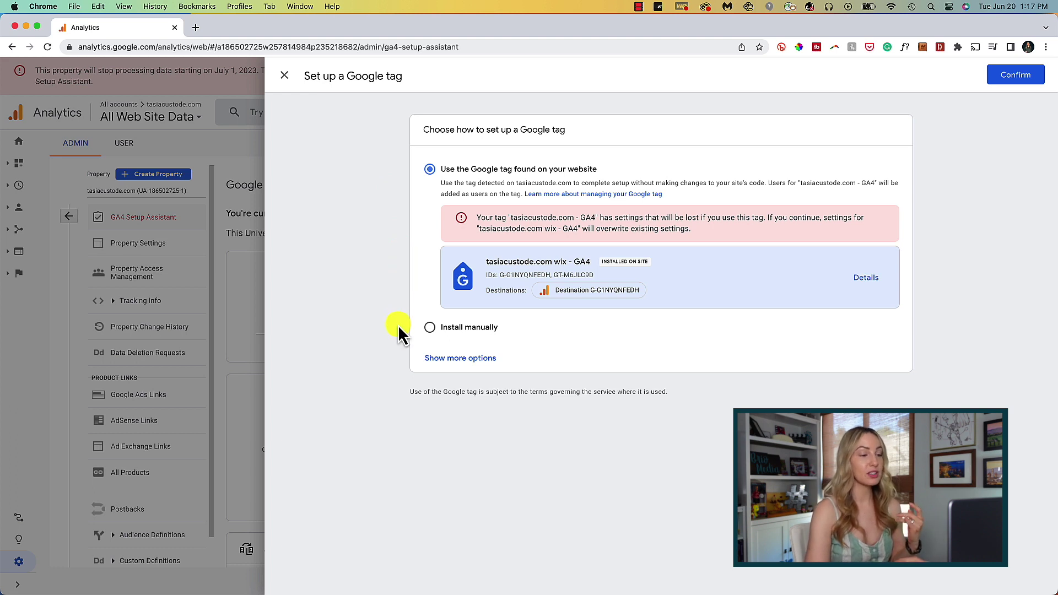
Choose the manual install option to reveal the gtag.js code snippet
left_click(430, 328)
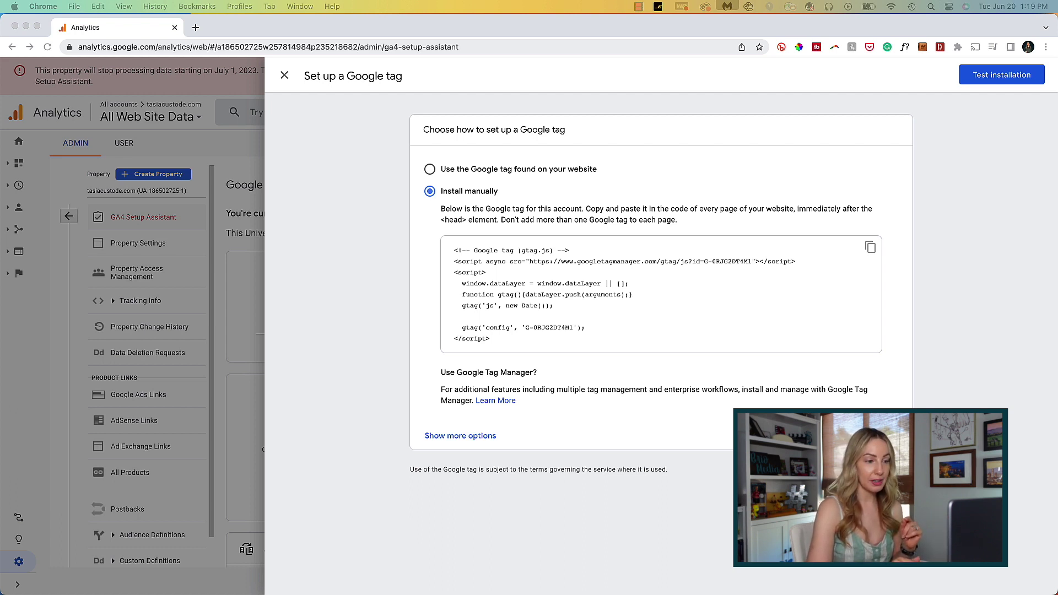
Test the Google tag installation on tasiacustode.com, which reports the tag isn't detected
left_click(352, 429)
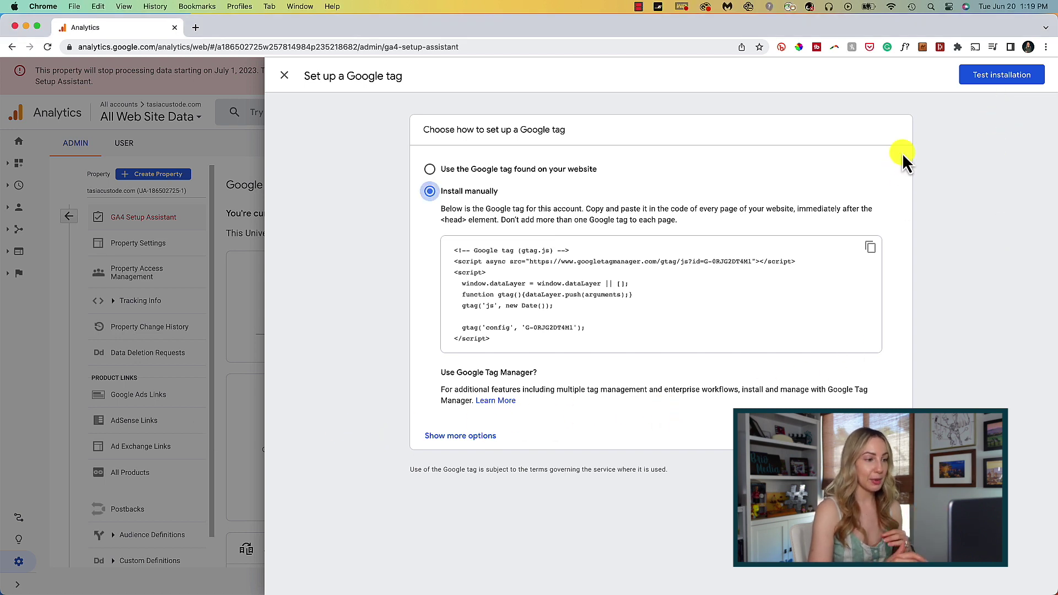
left_click(1005, 79)
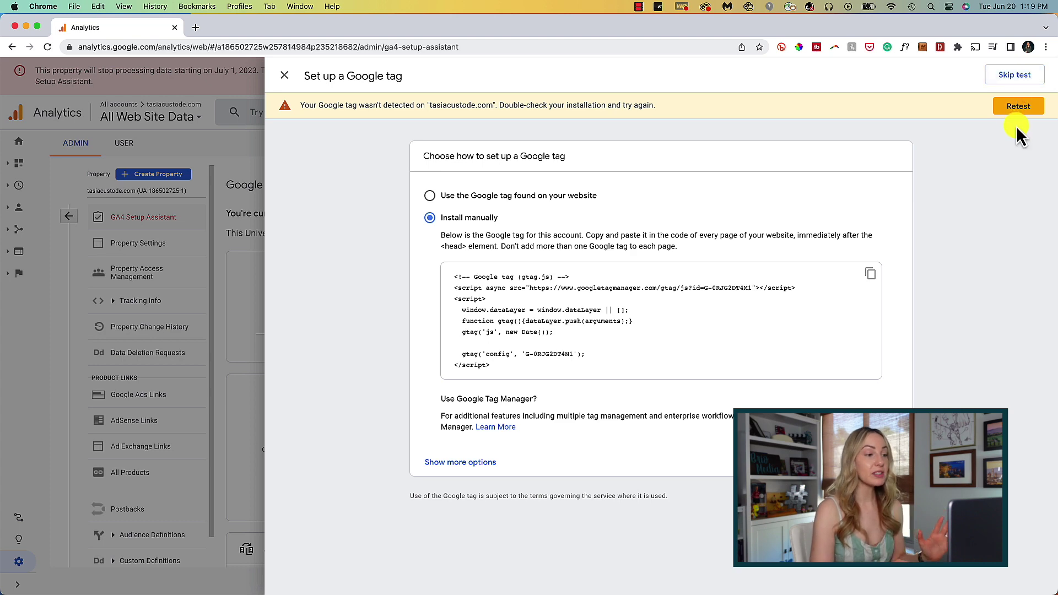
Skip the tag test and jump to the new tasiacustode.com - GA4 property
left_click(1017, 74)
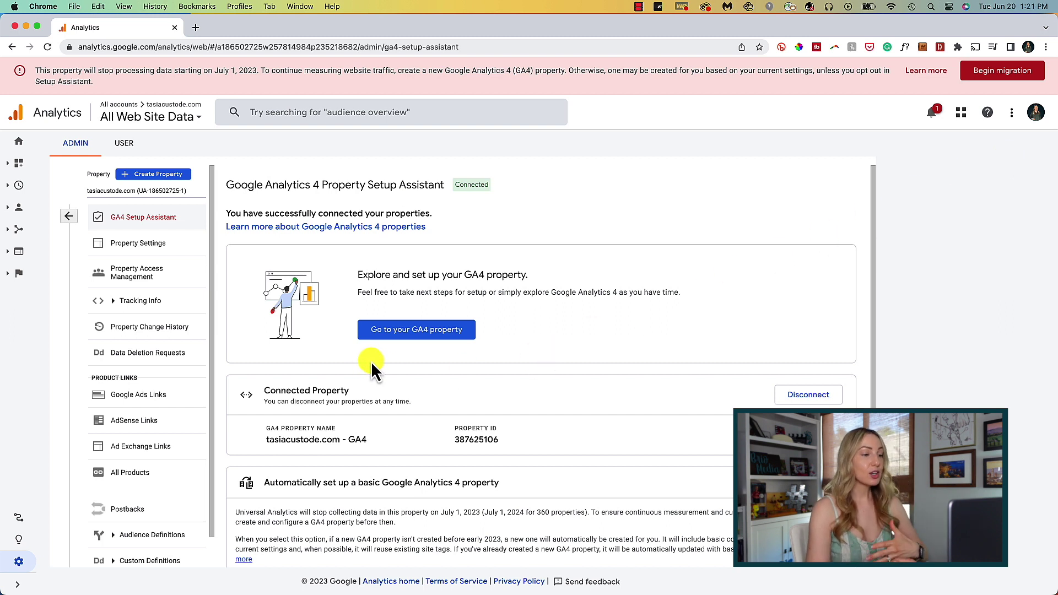
left_click(427, 337)
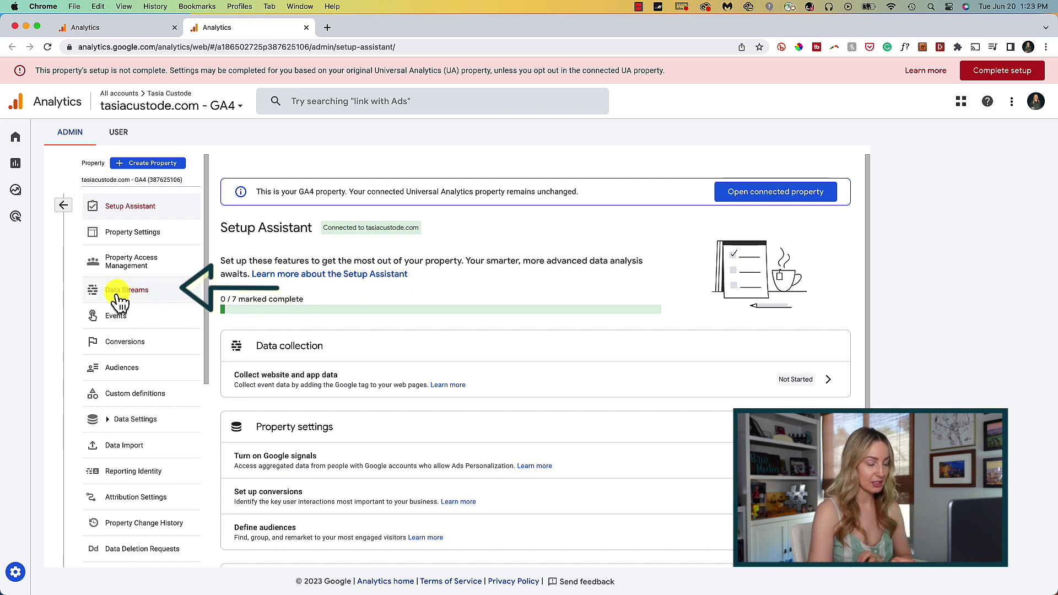
Browse the iOS, Android, Web and All stream filters, then open the tasiacustode.com - GA4 stream
left_click(175, 296)
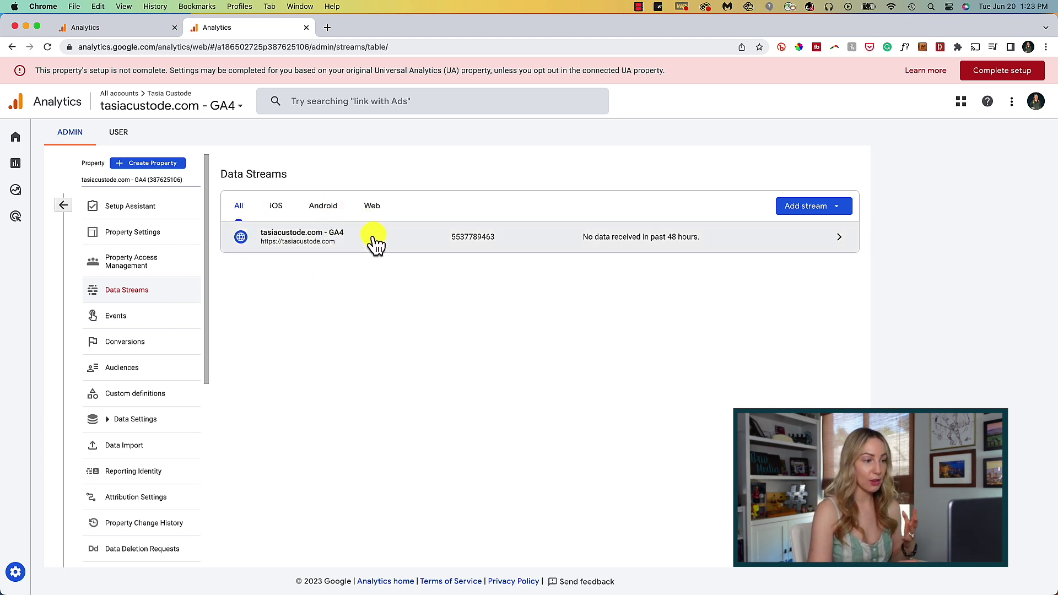
left_click(277, 207)
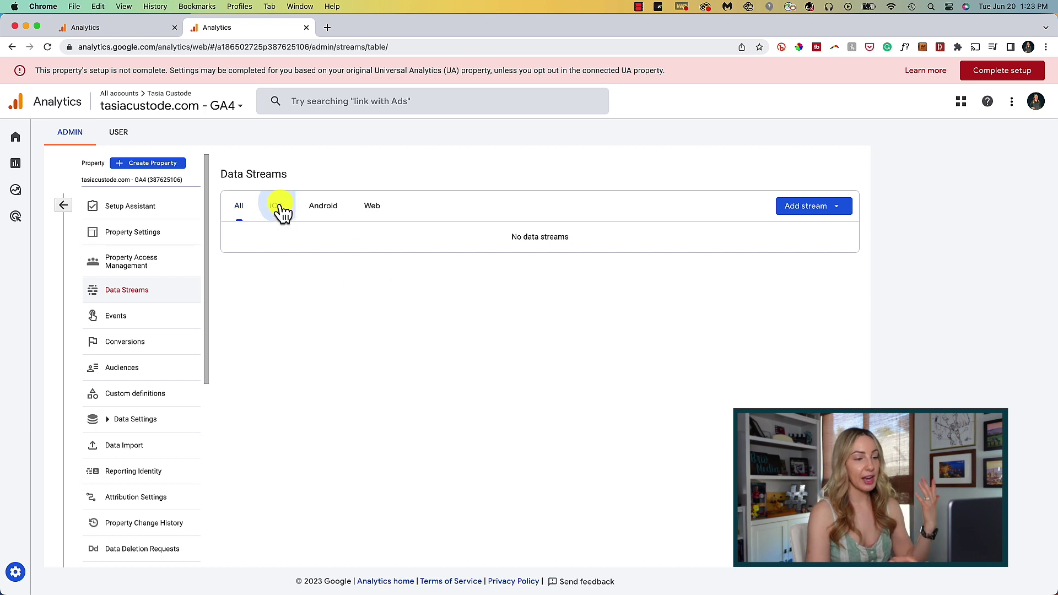
left_click(324, 212)
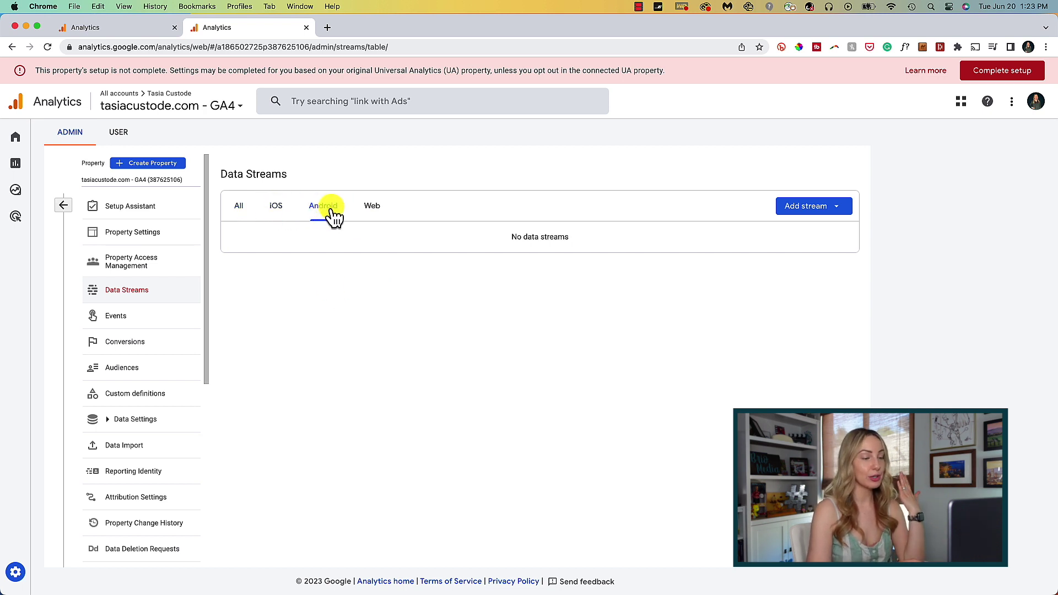
left_click(368, 212)
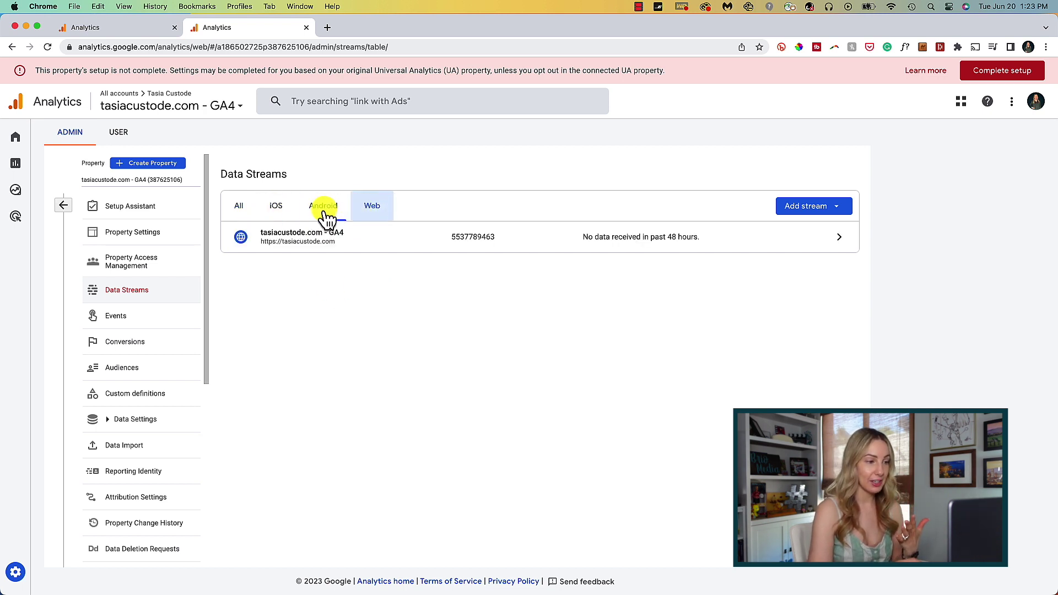
left_click(239, 212)
left_click(405, 240)
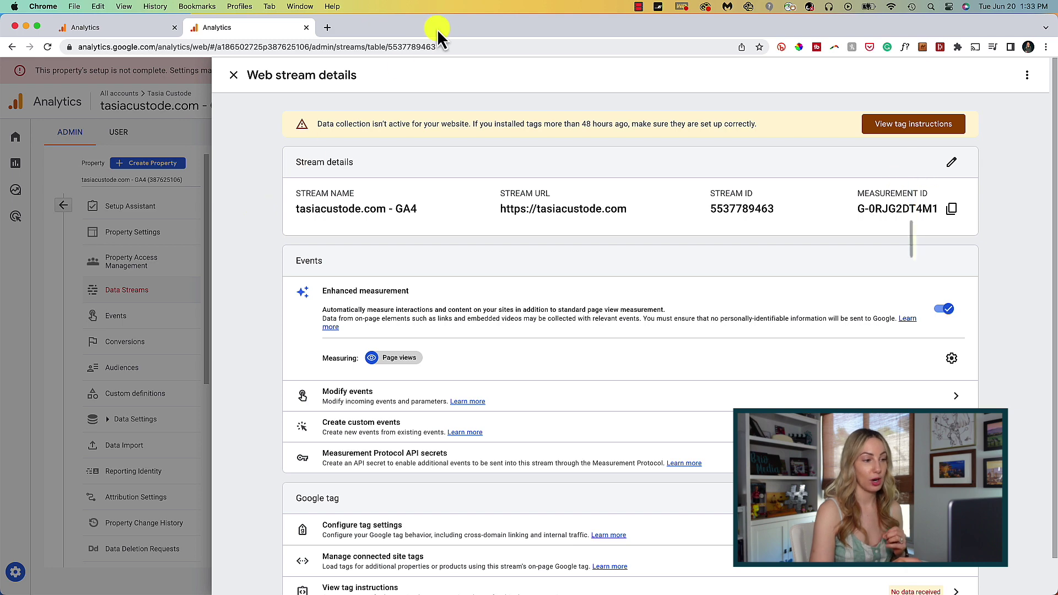
Copy the manual-install Google tag snippet and check the website-builder install options
left_click(438, 27)
left_click(918, 124)
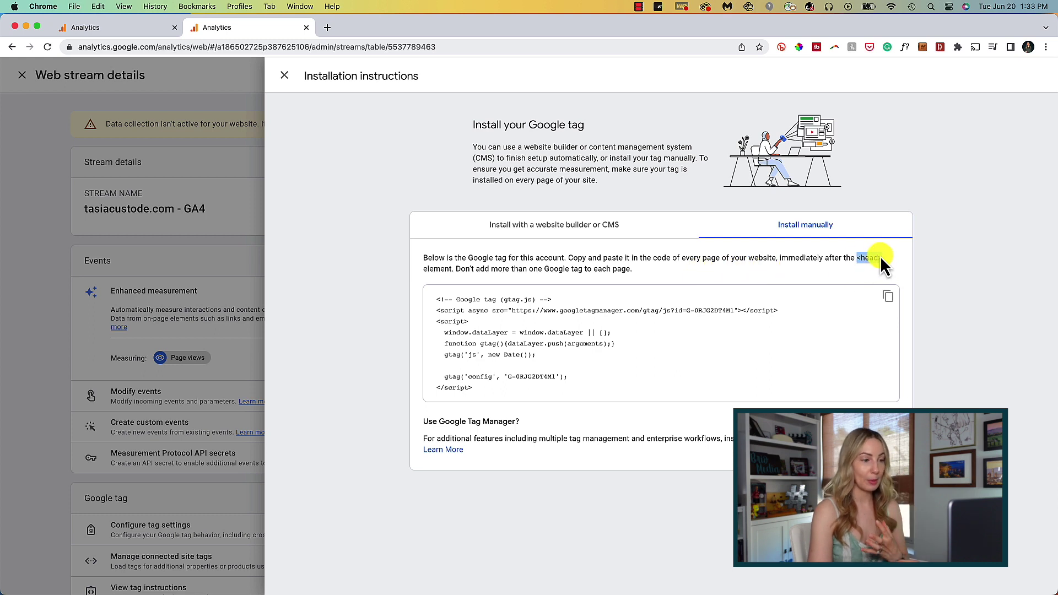
left_click(649, 272)
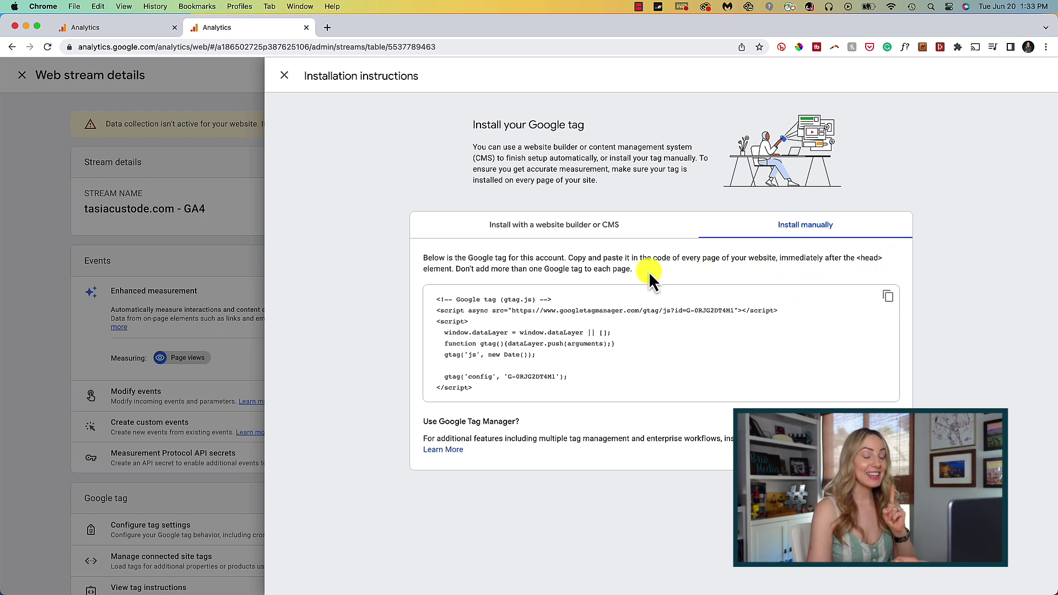
left_click(889, 302)
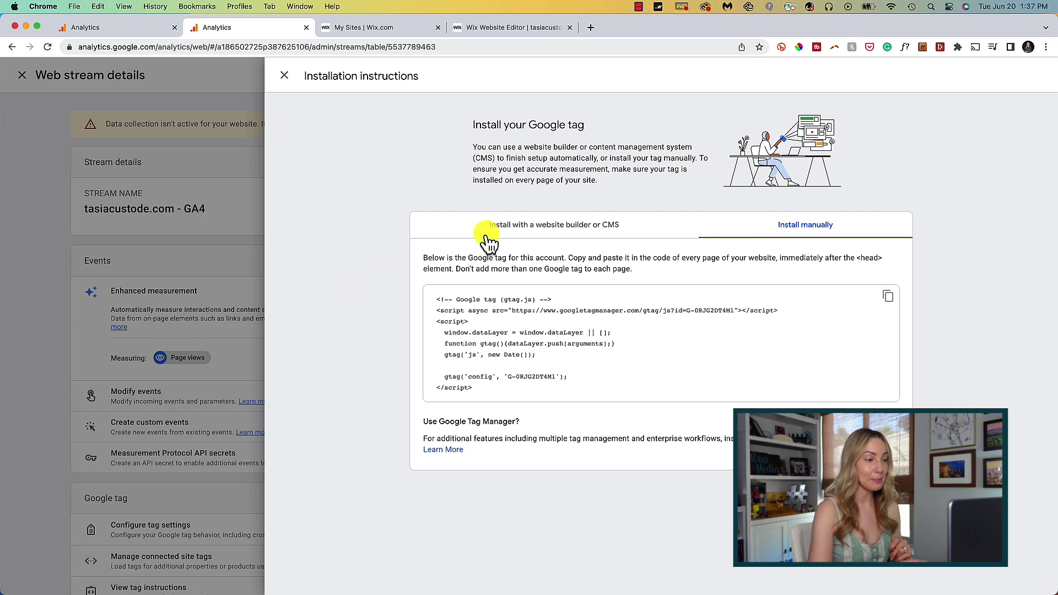
left_click(579, 227)
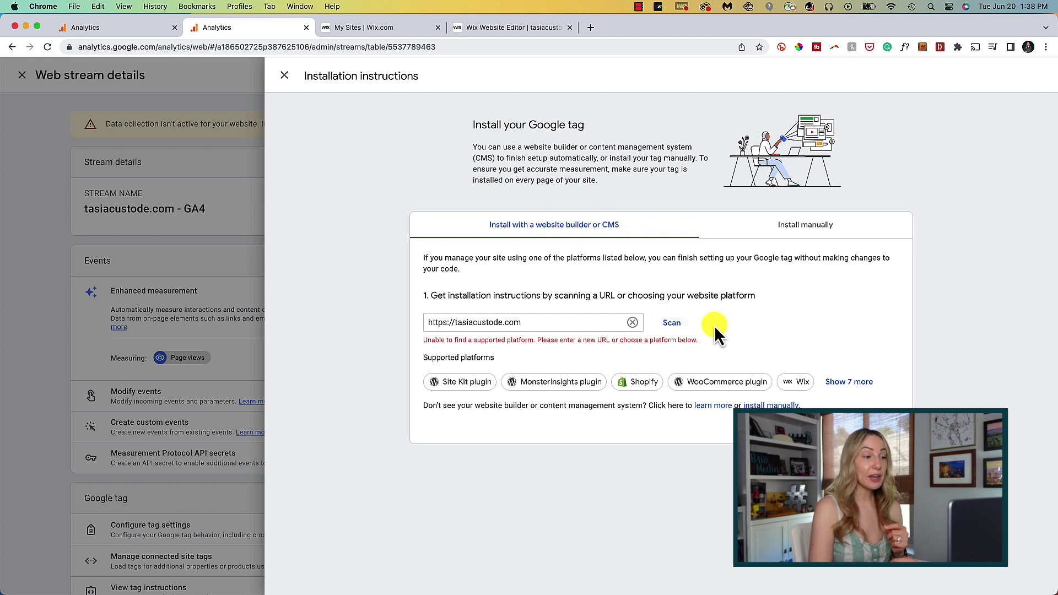
Pick Wix as the platform and copy the G- tag ID from its instructions
left_click(799, 385)
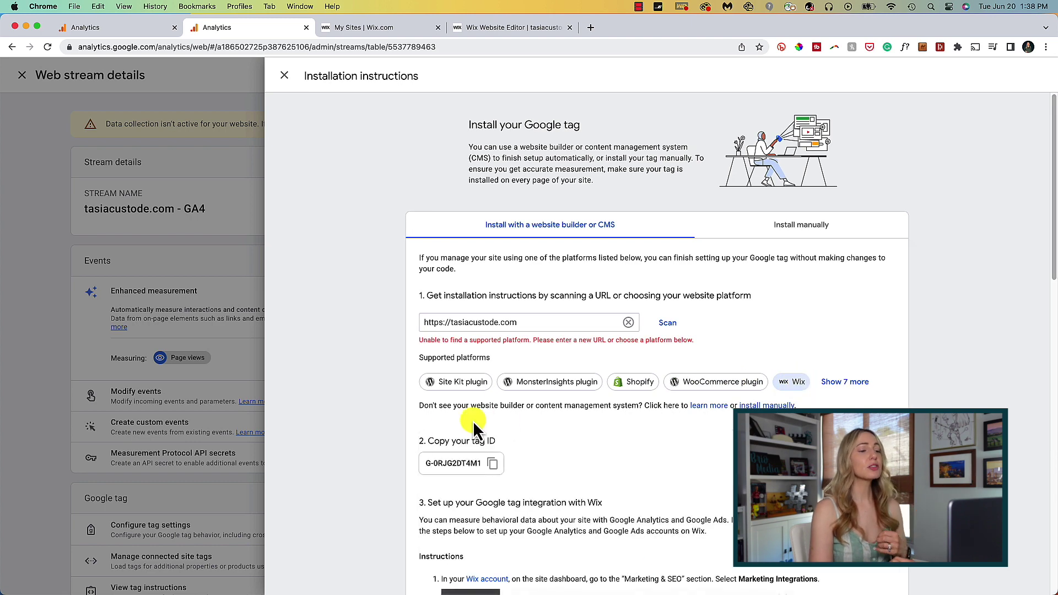
scroll(346, 459, "down", 1)
scroll(346, 452, "down", 2)
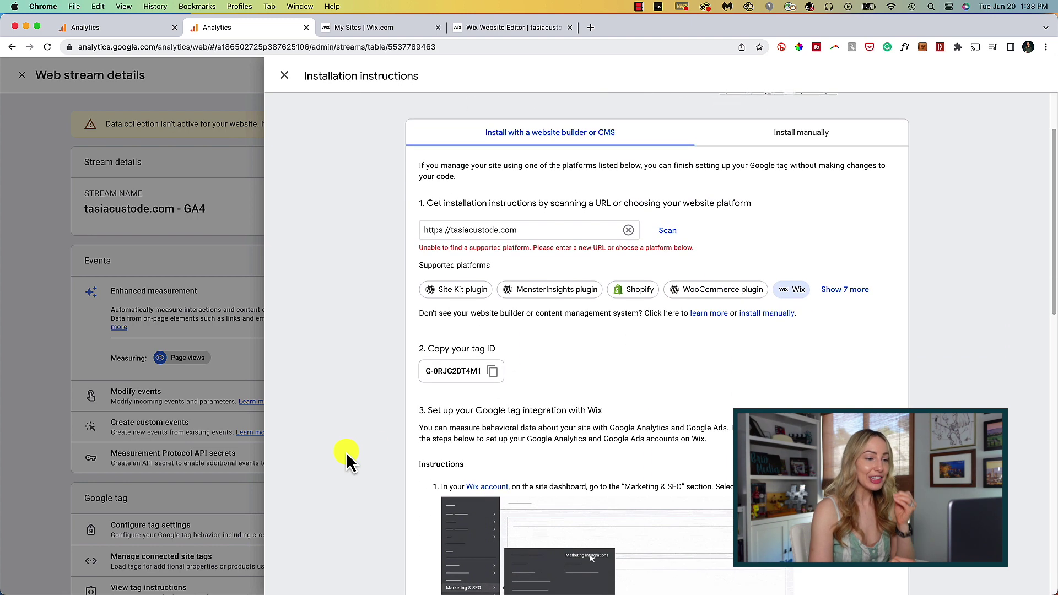
scroll(346, 452, "down", 3)
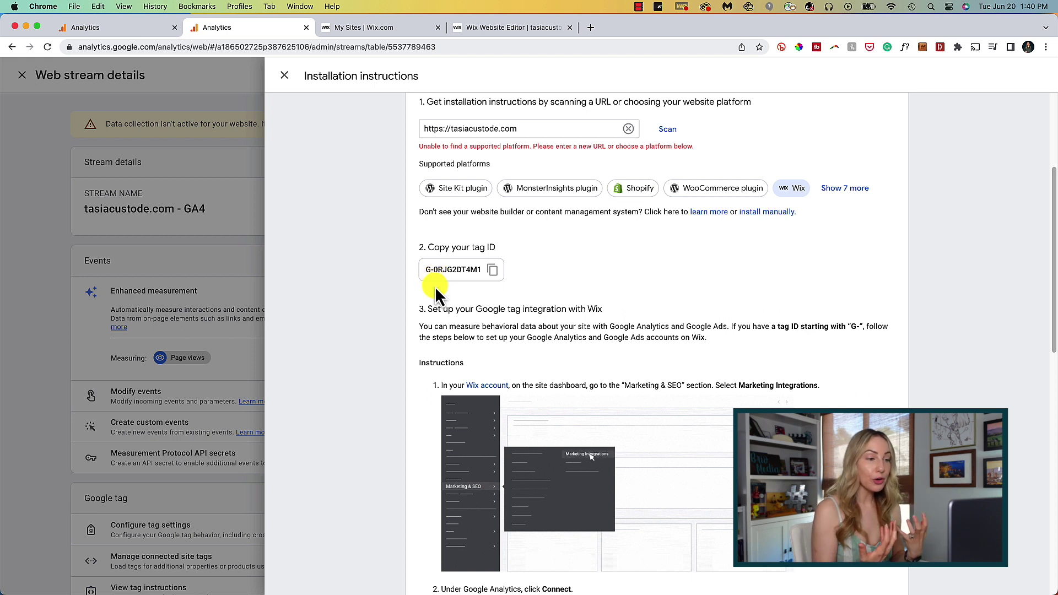
left_click(492, 271)
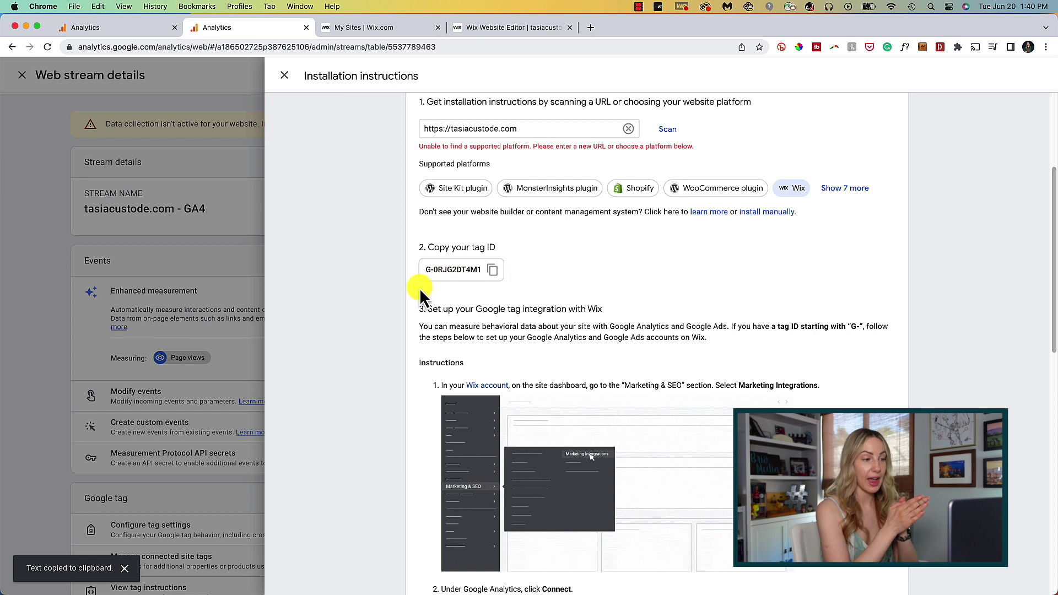
scroll(411, 296, "down", 3)
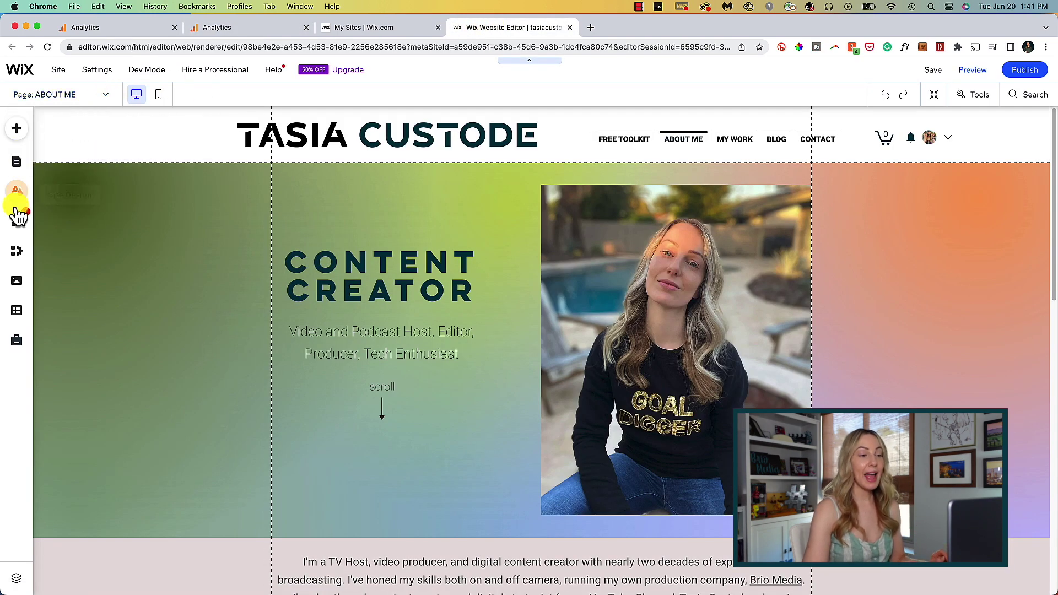
Go to Marketing & SEO > Marketing Integrations in the Wix dashboard
left_click(17, 342)
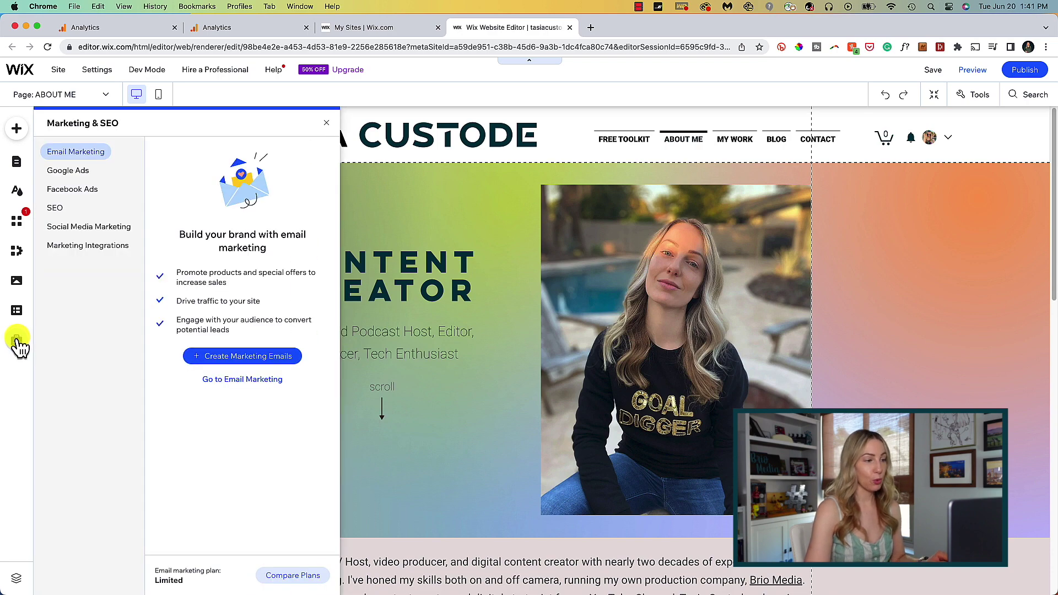
left_click(93, 246)
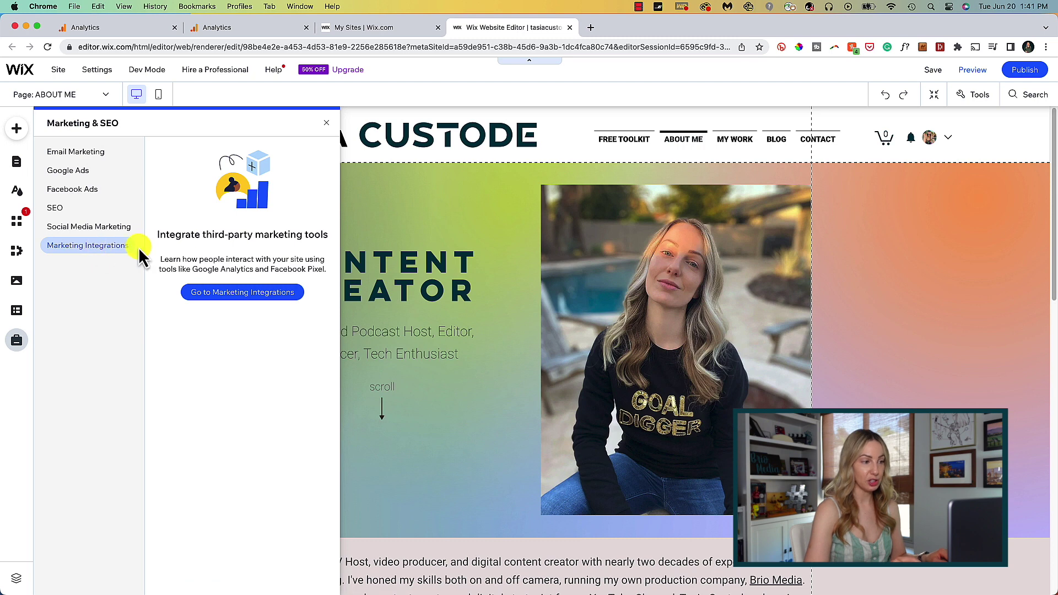
left_click(231, 296)
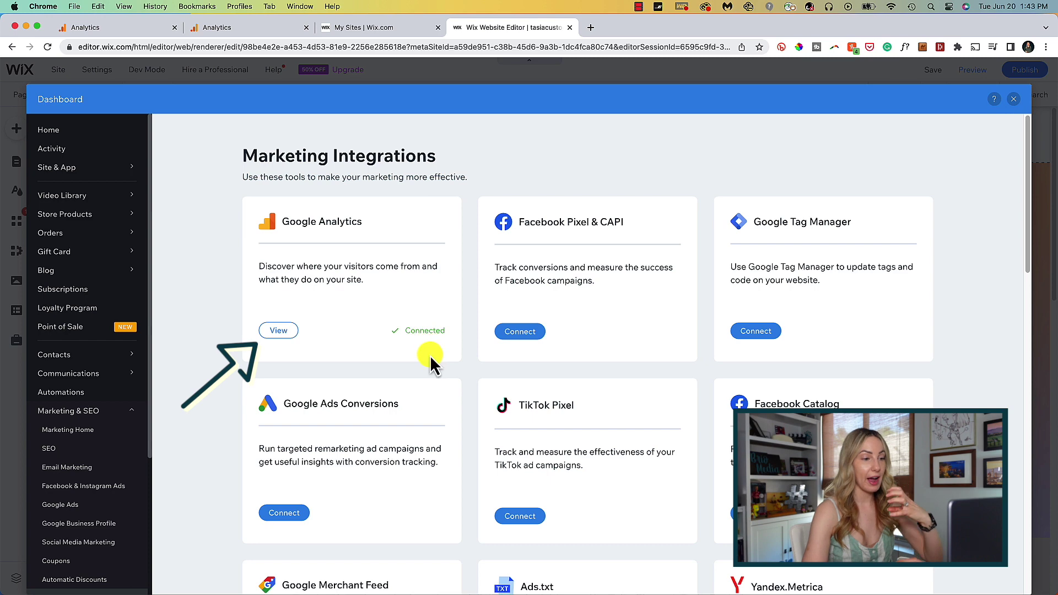
Edit the Google Analytics integration, swapping the old UA ID for the G- tag ID, and save
left_click(278, 331)
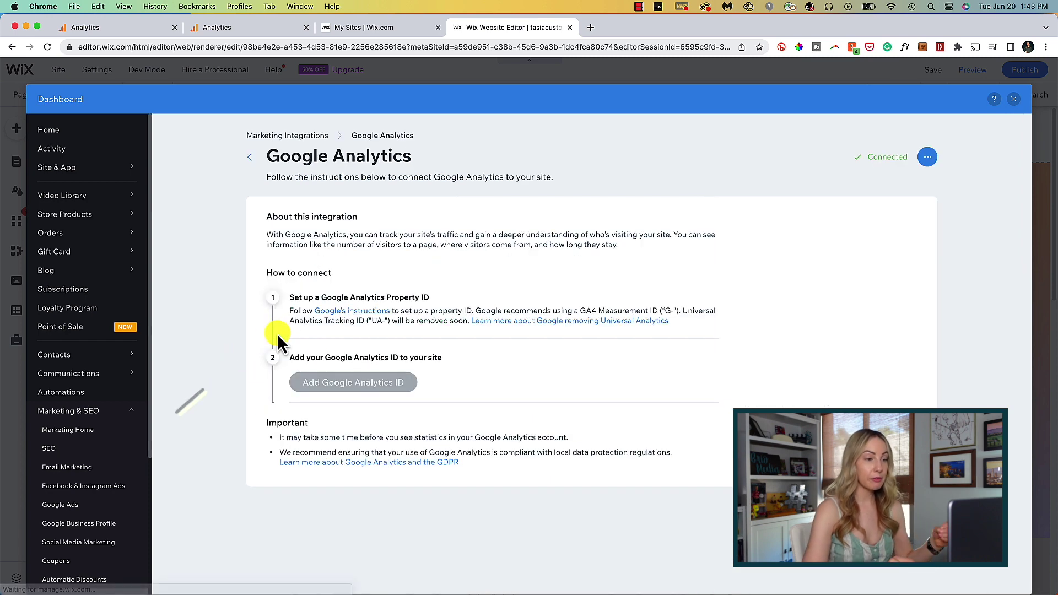
left_click(929, 158)
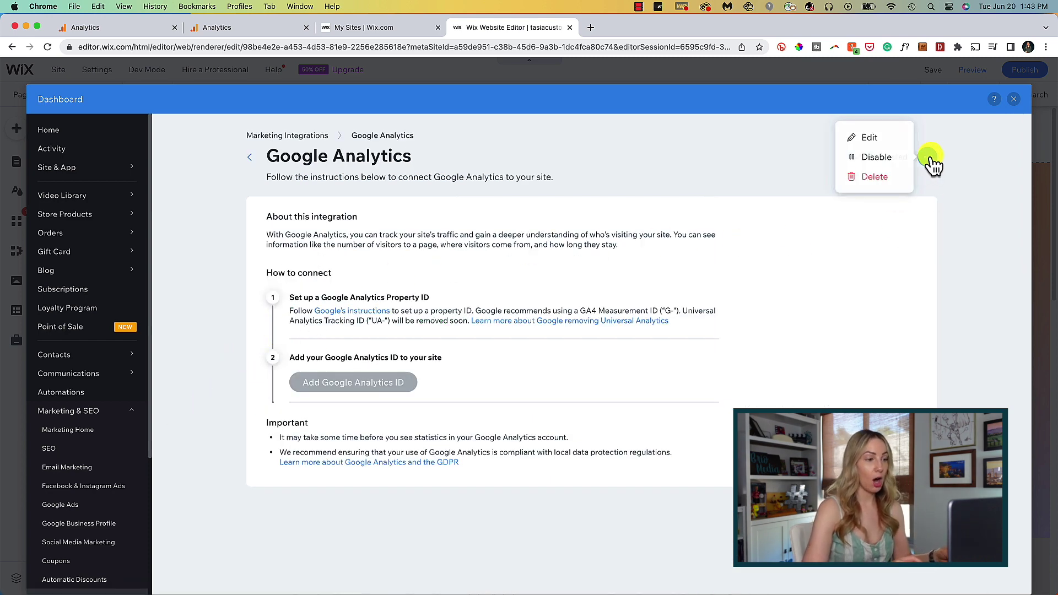
left_click(865, 138)
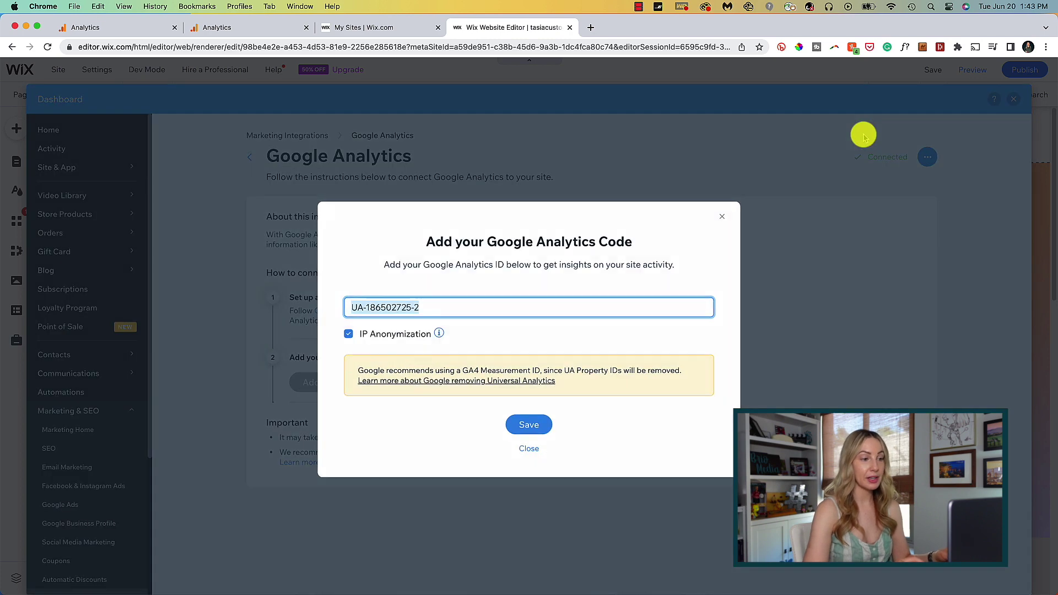
triple_click(495, 307)
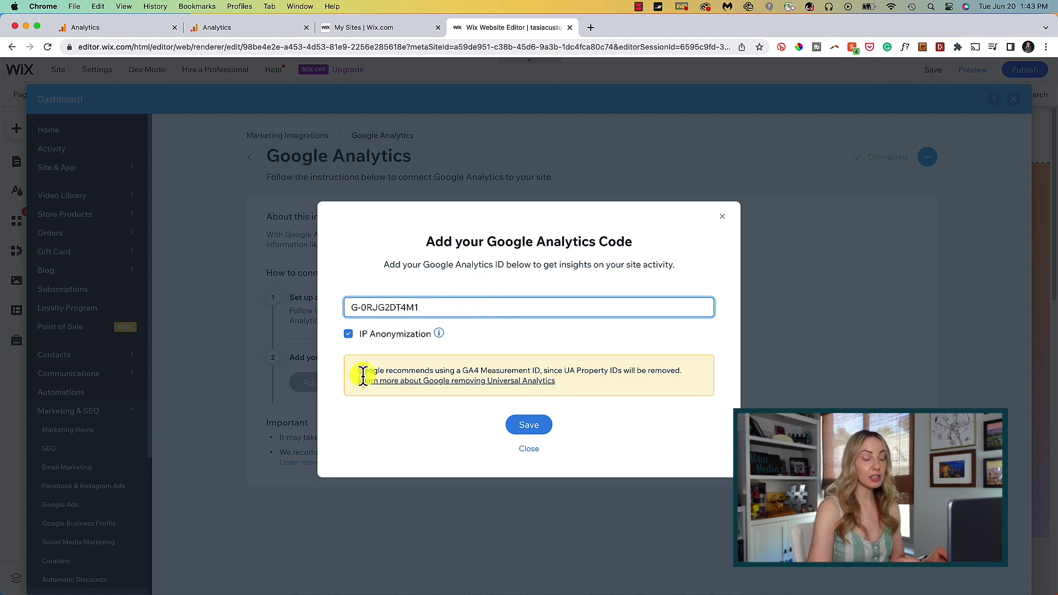
left_click(530, 426)
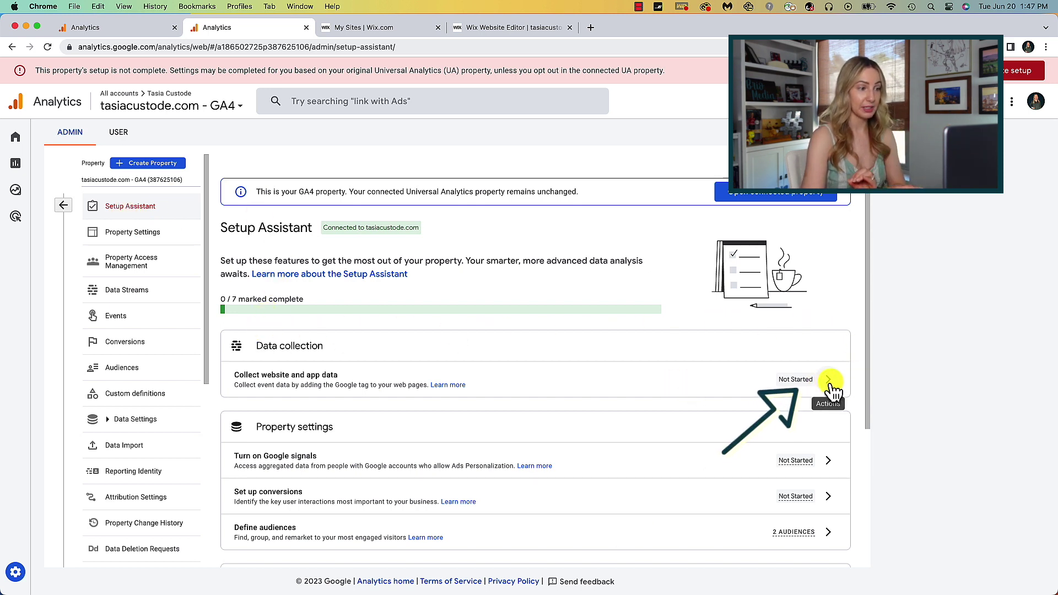
Check off the Collect website and app data task so Setup Assistant reads 1 / 7 complete
left_click(829, 381)
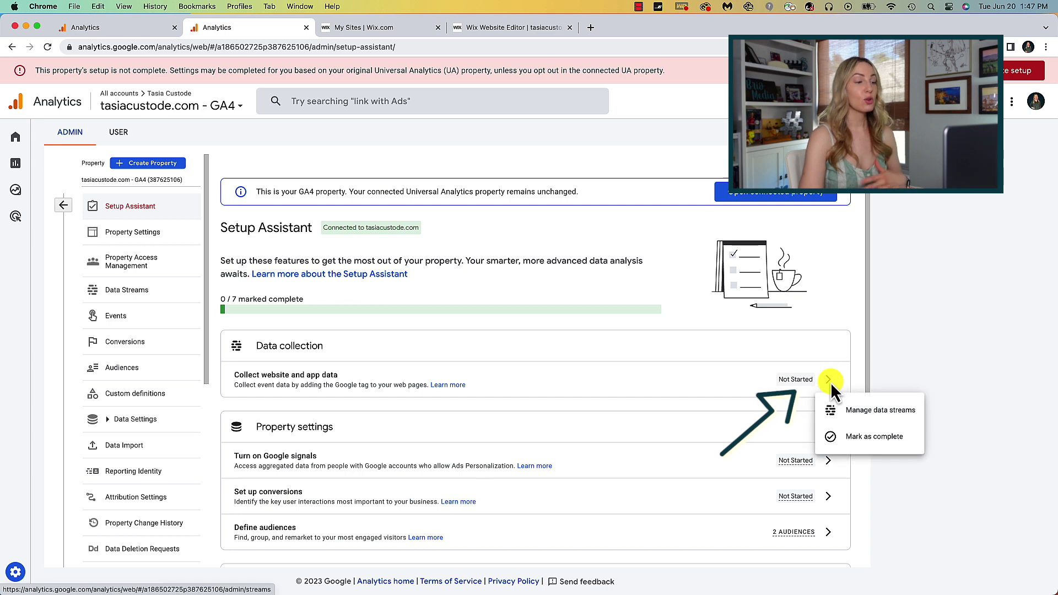
left_click(876, 438)
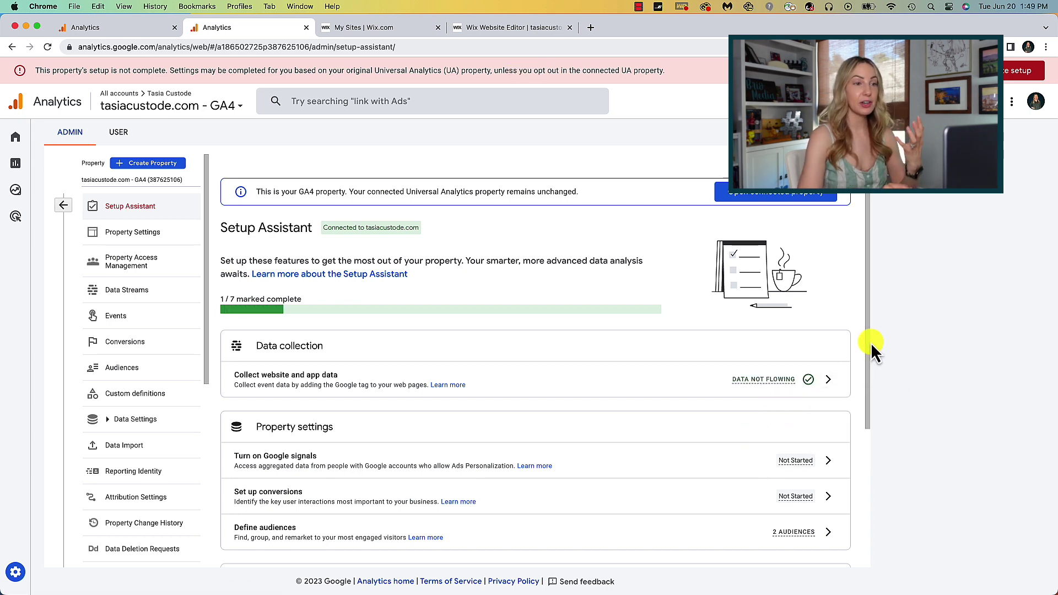
left_click_drag(867, 349, 863, 491)
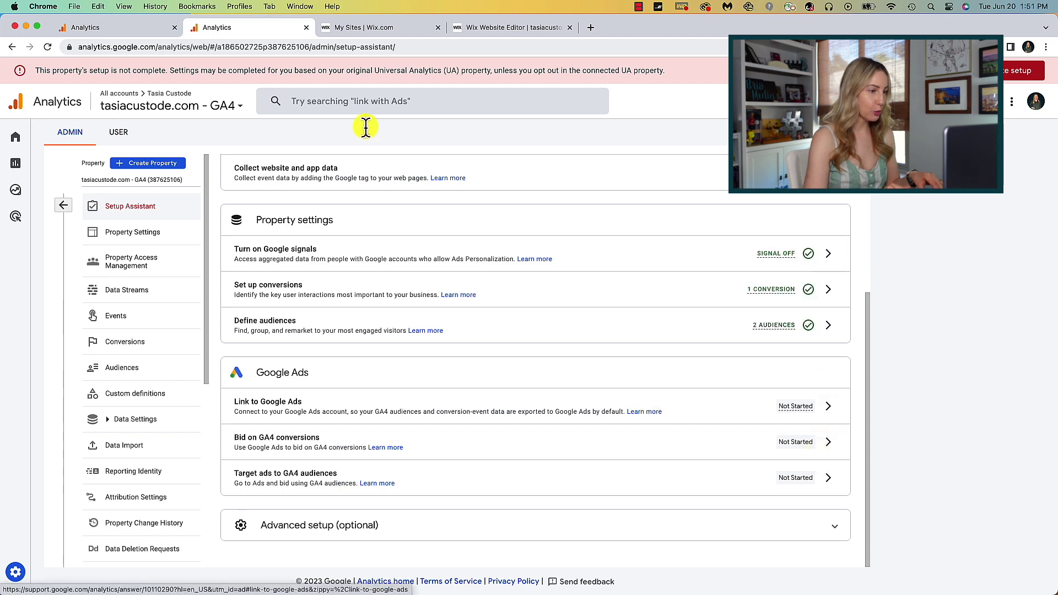
Go back to the UA property's GA4 Setup Assistant tab and highlight the automatic basic GA4 setup text
left_click(130, 27)
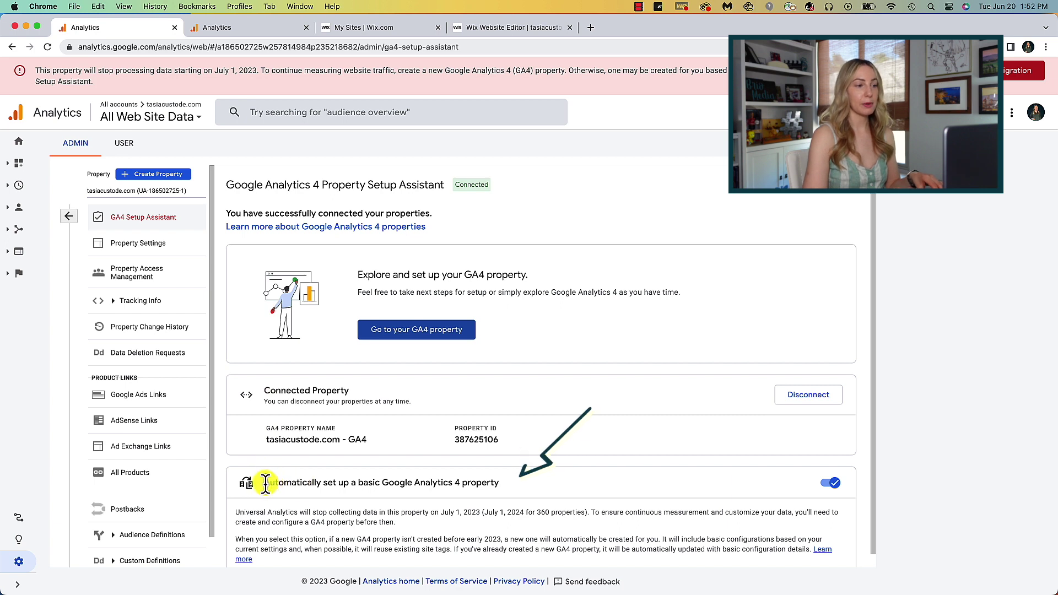
left_click_drag(265, 483, 510, 488)
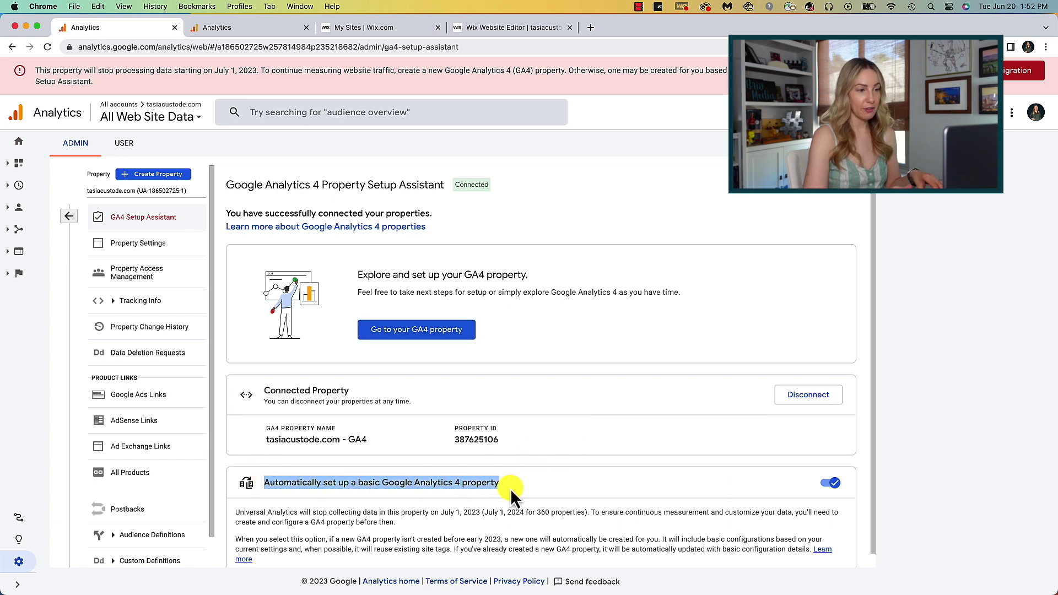
left_click(558, 481)
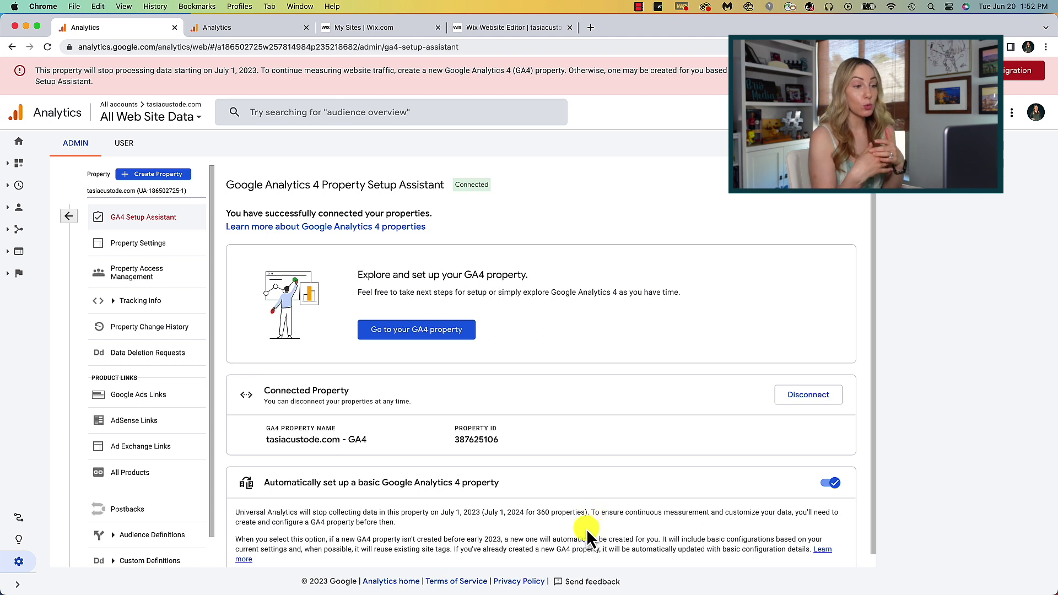
left_click_drag(592, 513, 616, 534)
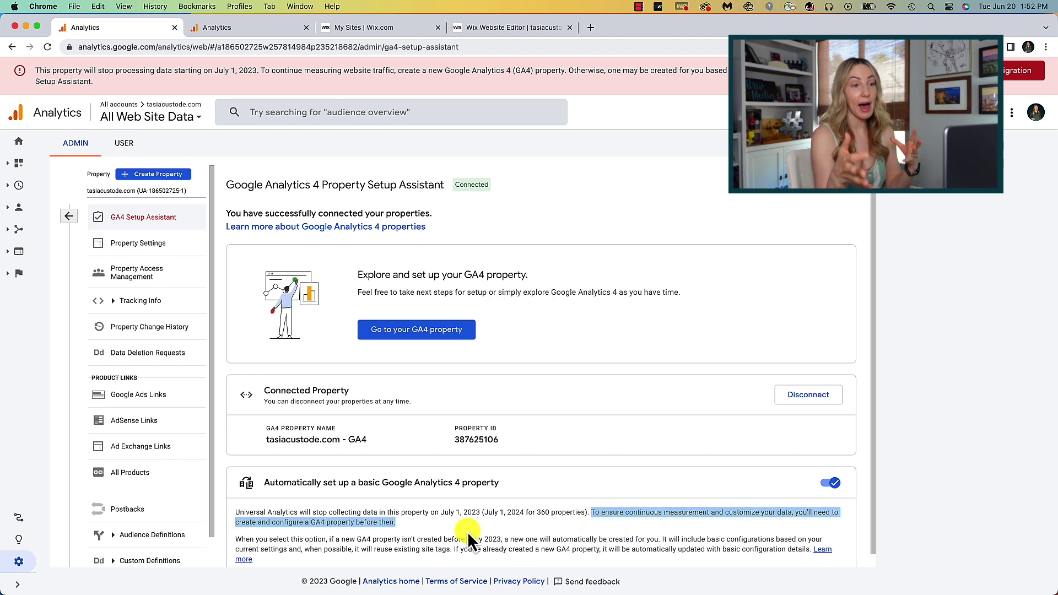